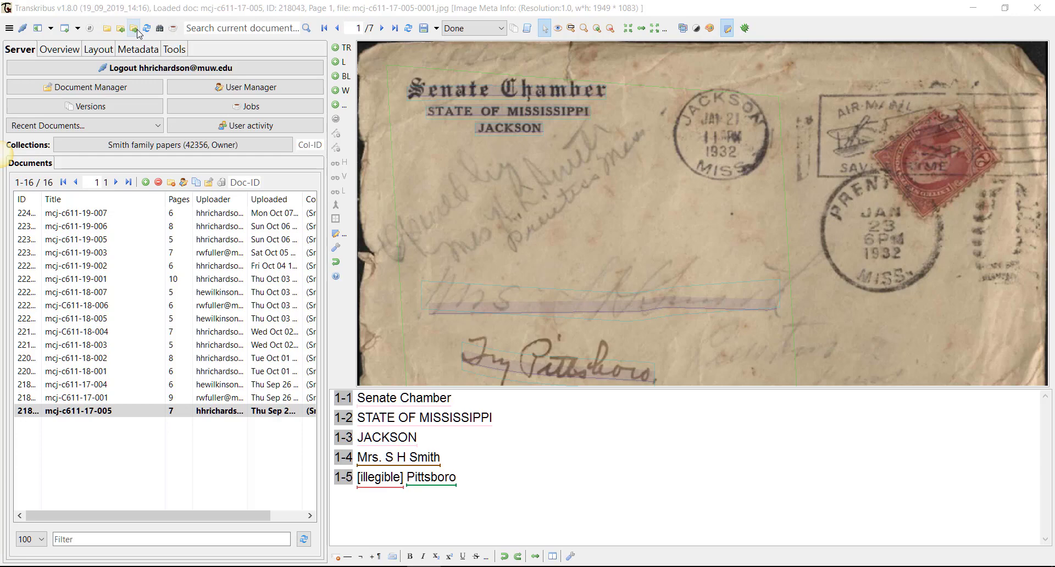
Start a server export of the current collection and open the selection of documents to export.
{"action": "left_click", "coordinate": [137, 30]}
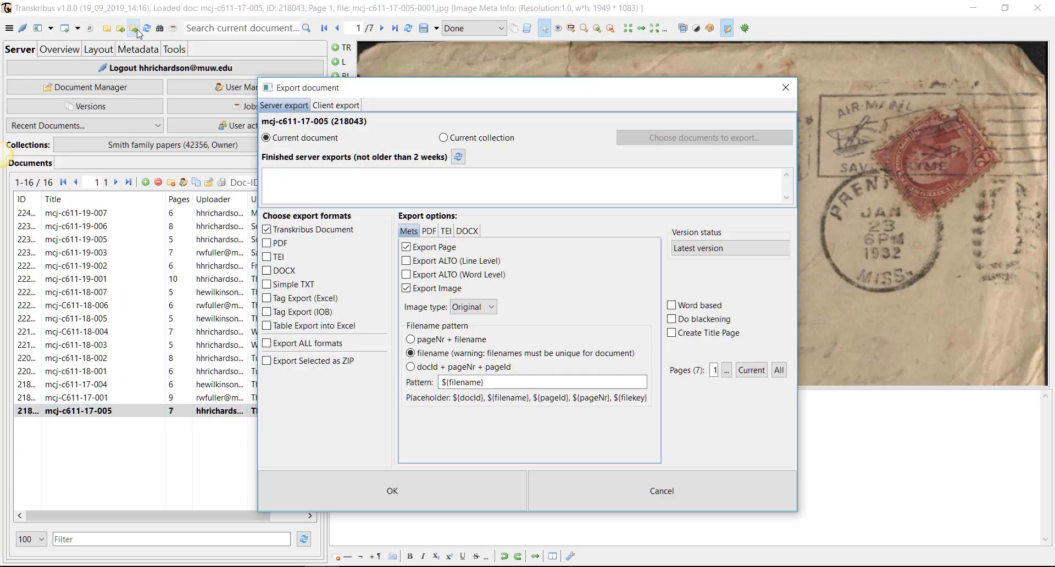
{"action": "left_click", "coordinate": [486, 141]}
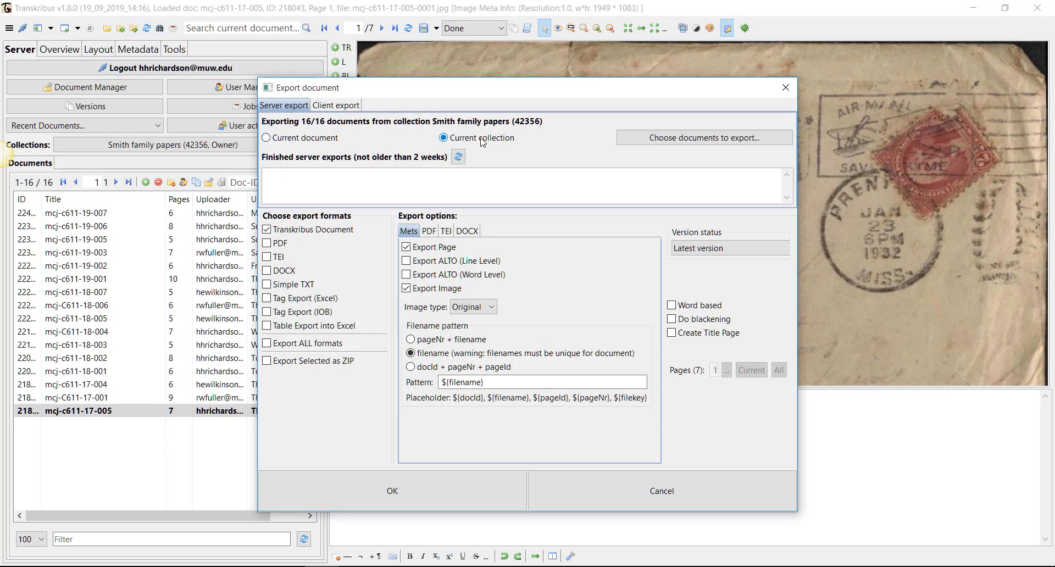
{"action": "left_click", "coordinate": [704, 140]}
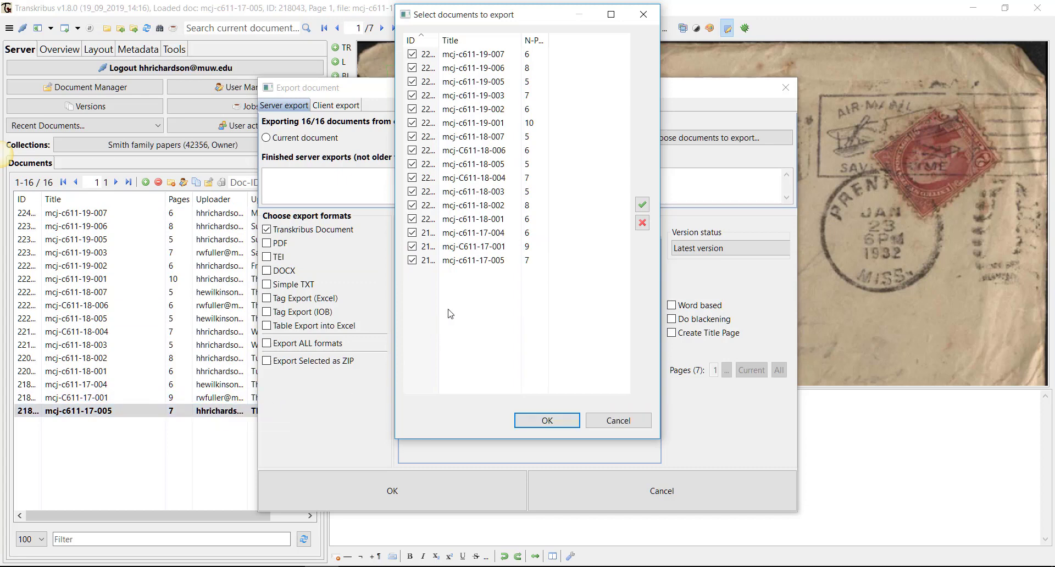
Limit the export to documents mcj-c611-18-002, mcj-c611-18-001 and mcj-c611-17-005, deselecting all the others.
{"action": "left_click", "coordinate": [475, 268]}
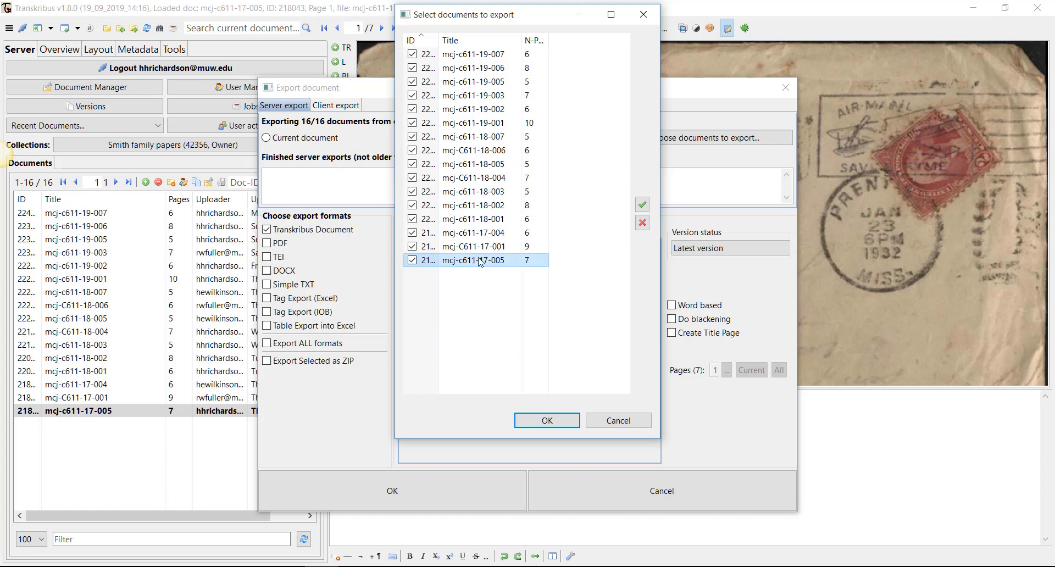
{"action": "left_click", "coordinate": [412, 261]}
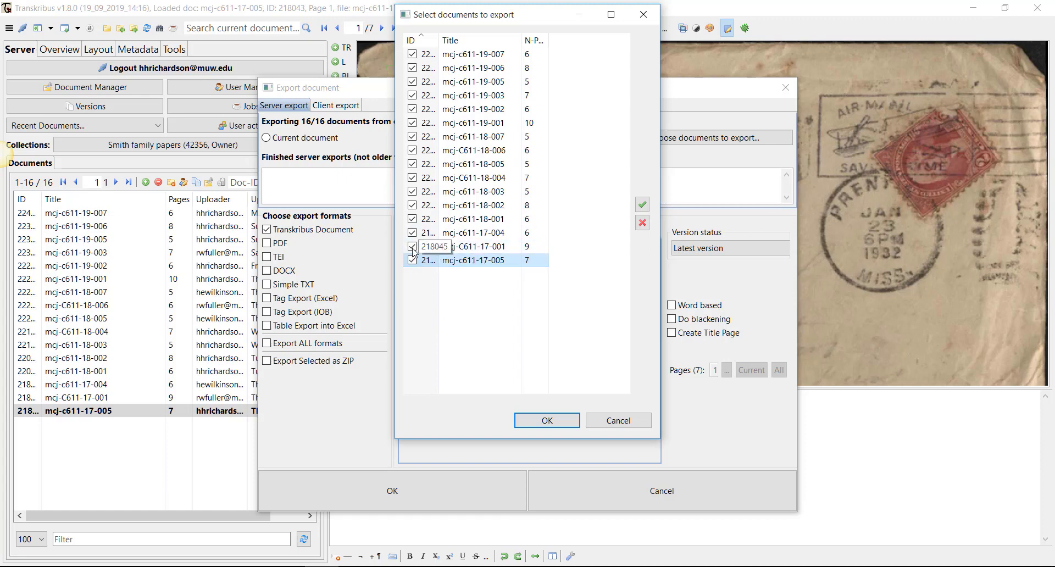
{"action": "left_click", "coordinate": [412, 246]}
{"action": "left_click", "coordinate": [412, 232]}
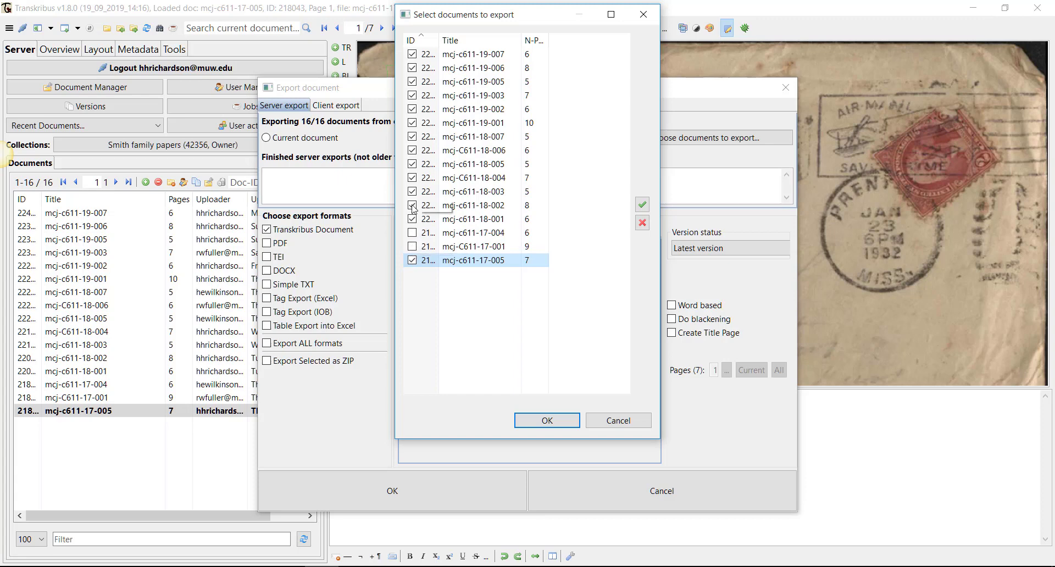
{"action": "left_click", "coordinate": [413, 206]}
{"action": "left_click", "coordinate": [413, 205]}
{"action": "left_click", "coordinate": [412, 192]}
{"action": "left_click", "coordinate": [413, 178]}
{"action": "left_click", "coordinate": [412, 150]}
{"action": "left_click", "coordinate": [413, 137]}
{"action": "left_click", "coordinate": [412, 123]}
{"action": "left_click", "coordinate": [413, 109]}
{"action": "left_click", "coordinate": [413, 95]}
{"action": "left_click", "coordinate": [413, 82]}
{"action": "left_click", "coordinate": [412, 68]}
{"action": "left_click", "coordinate": [413, 54]}
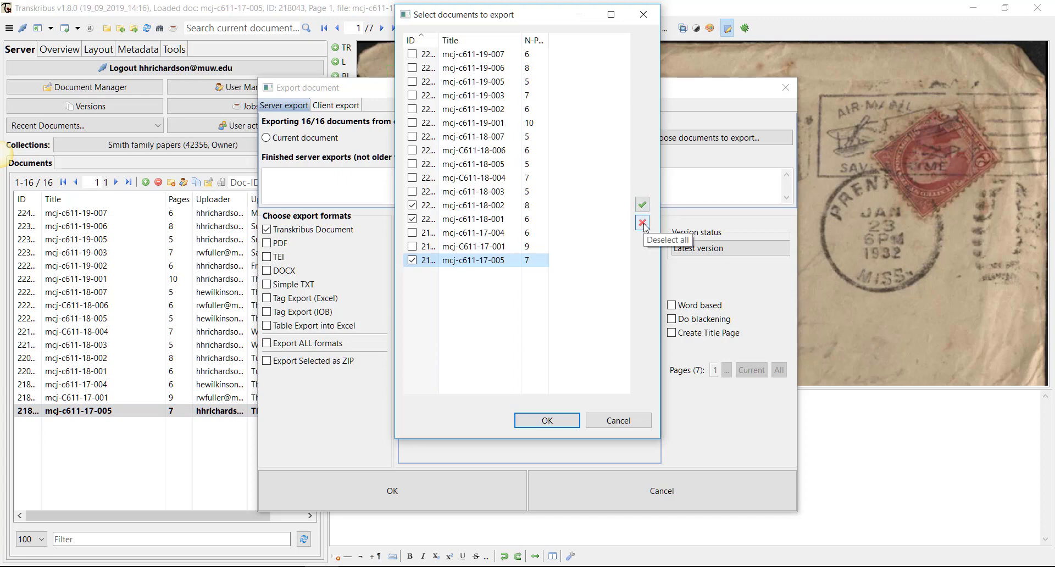
{"action": "left_click", "coordinate": [557, 421]}
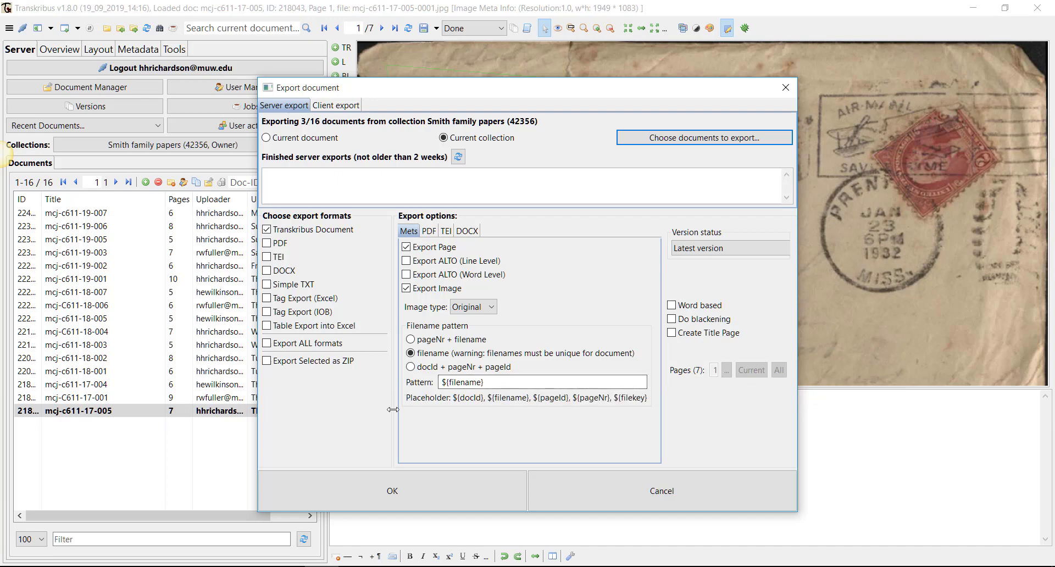
Set the export formats to PDF, Simple TXT and Tag Export (Excel) only, without Transkribus Document, and start the export job.
{"action": "left_click", "coordinate": [267, 285]}
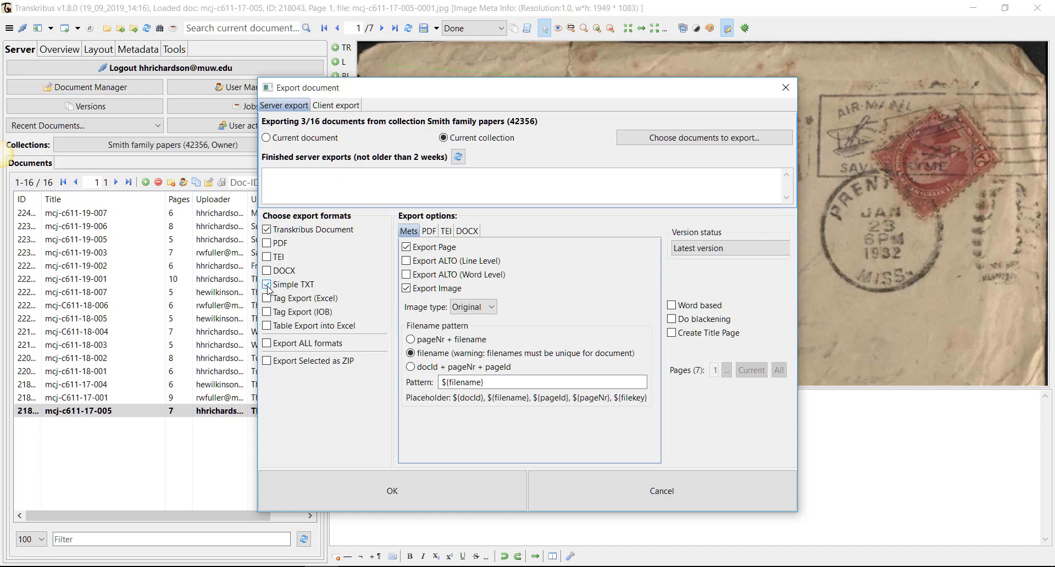
{"action": "left_click", "coordinate": [267, 299]}
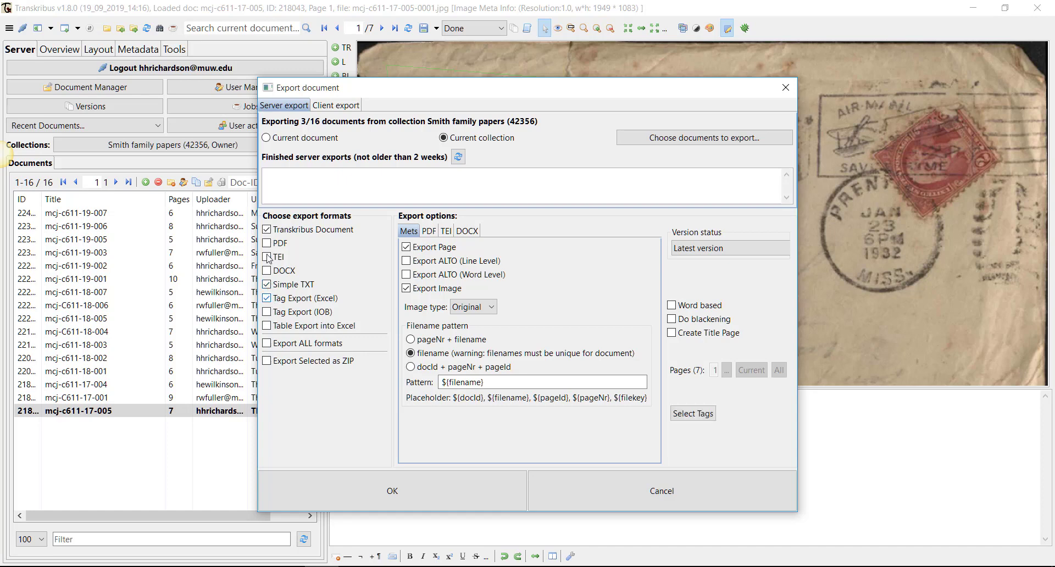
{"action": "left_click", "coordinate": [267, 230]}
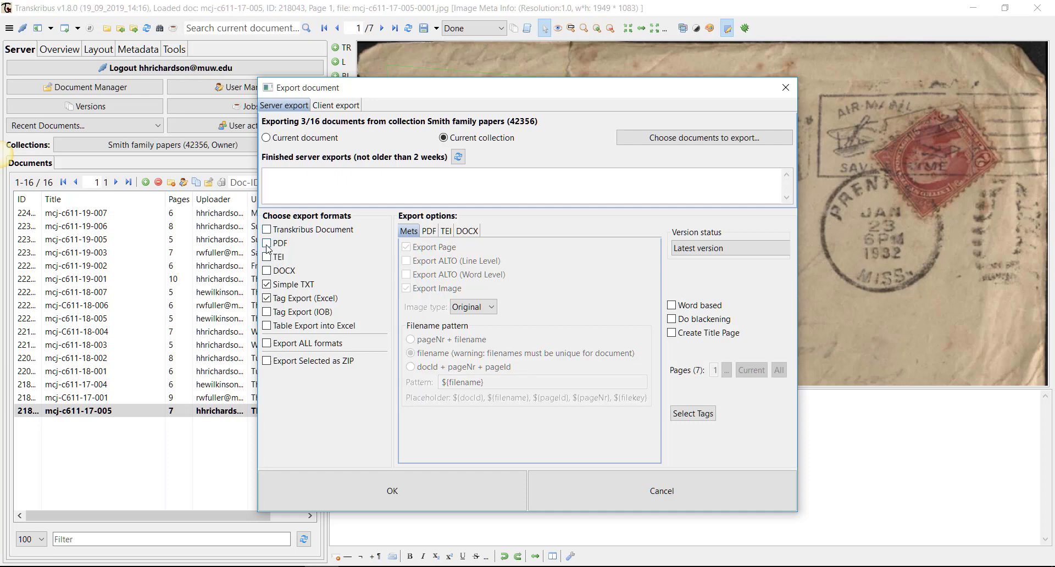
{"action": "left_click", "coordinate": [268, 244]}
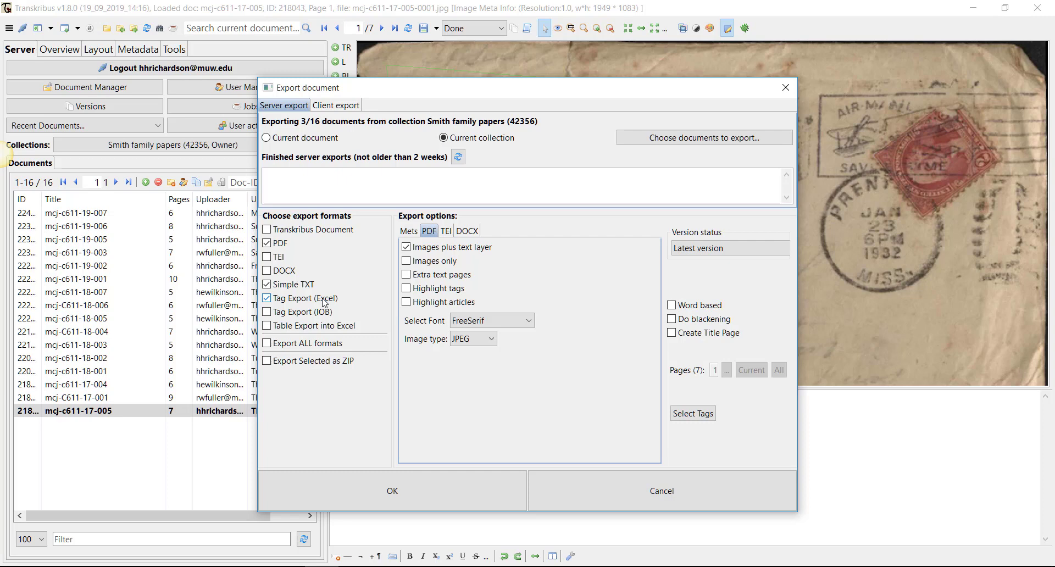
{"action": "left_click", "coordinate": [521, 488]}
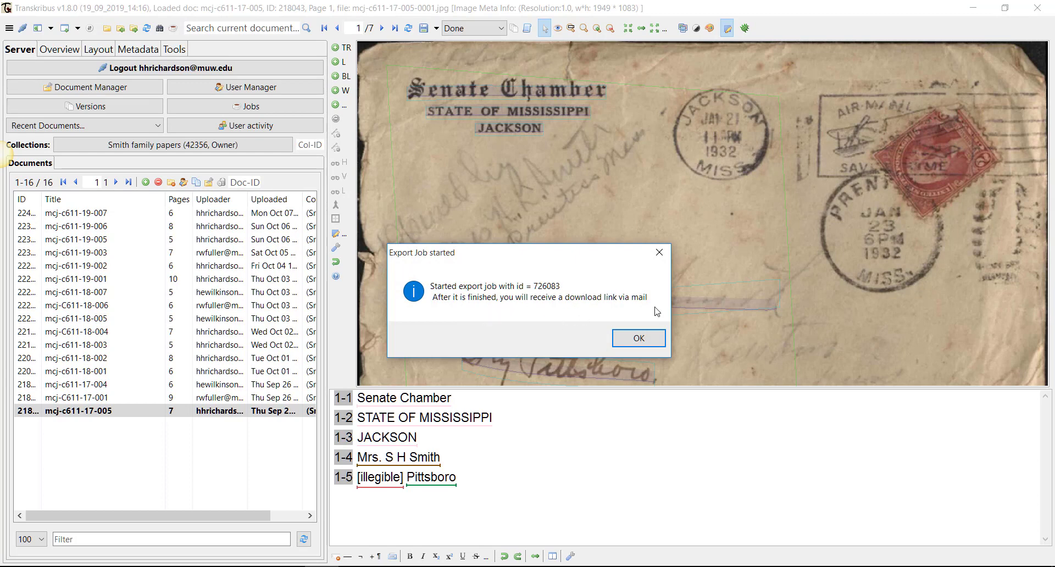
{"action": "left_click", "coordinate": [639, 338]}
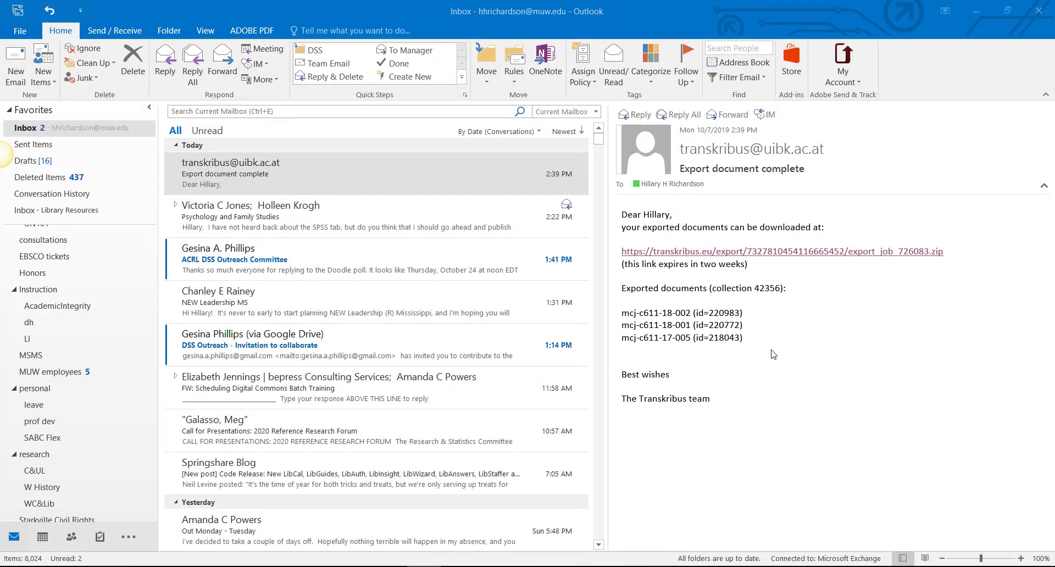
Download the archive from the Transkribus email's link in Outlook, save it on the Desktop as export_job_726083 (1).zip and open it.
{"action": "left_click", "coordinate": [816, 256]}
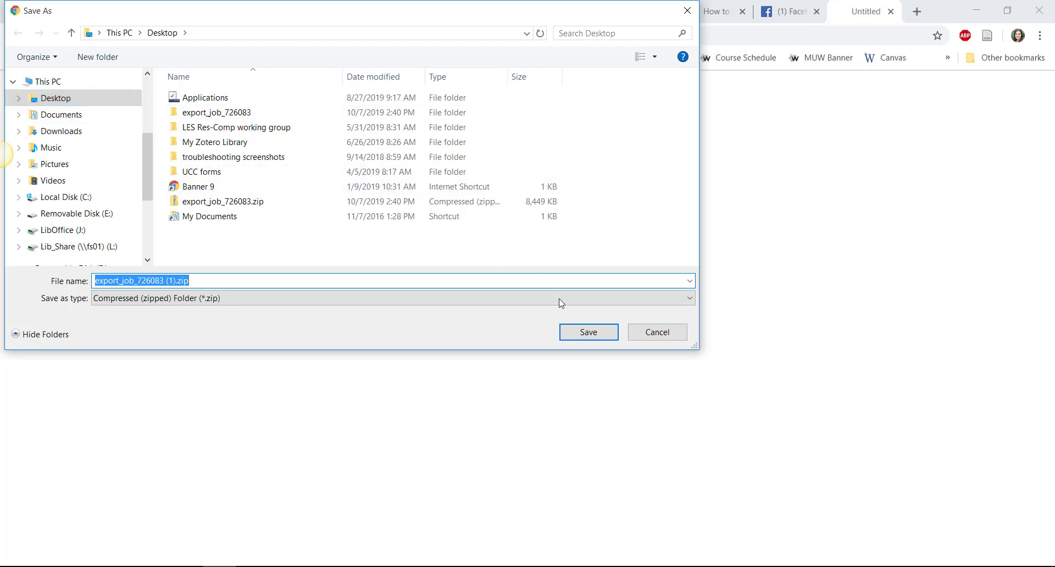
{"action": "left_click", "coordinate": [593, 339]}
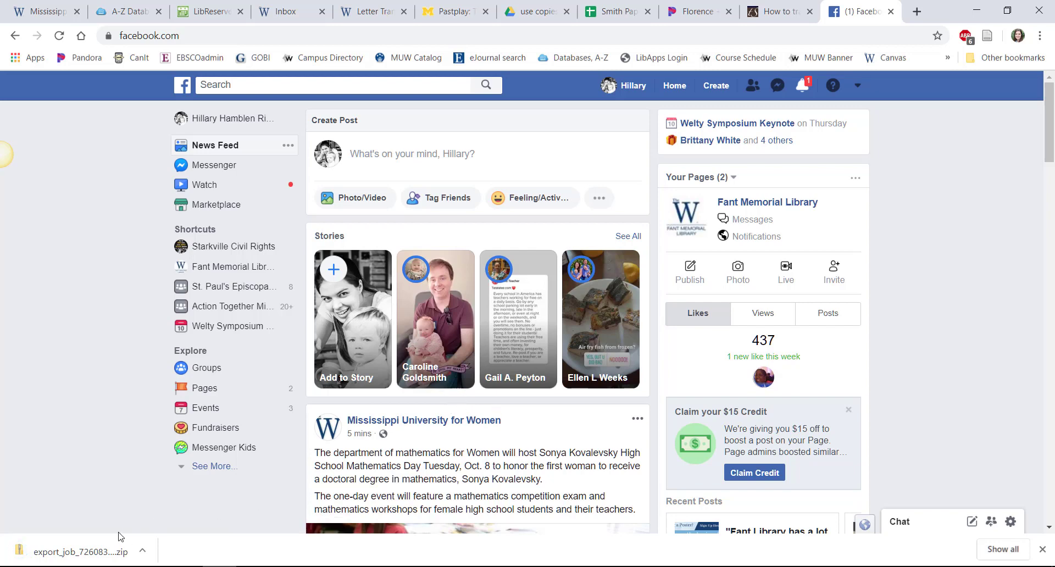
{"action": "left_click", "coordinate": [117, 552]}
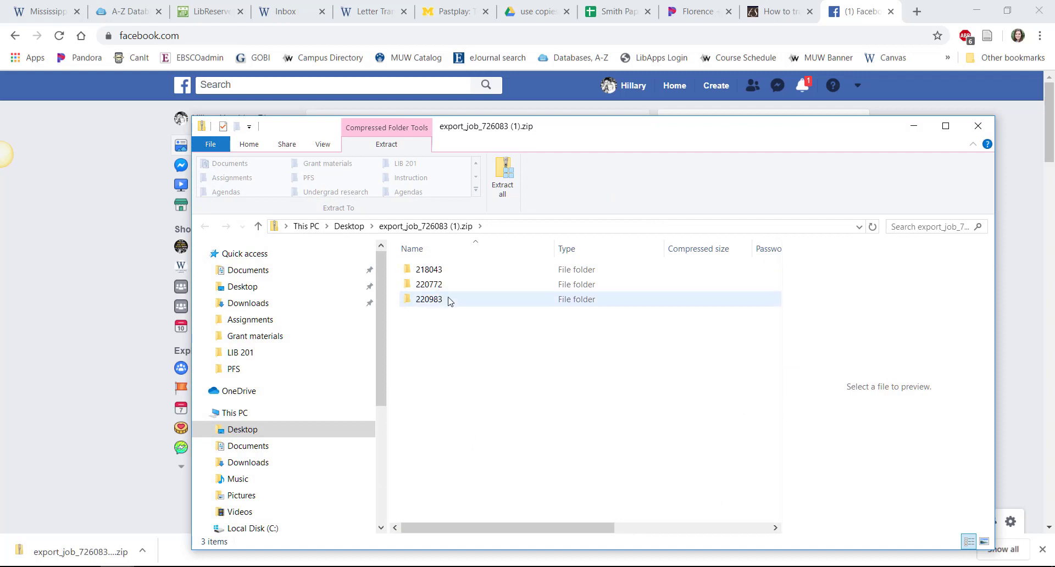
View the transcription text in mcj-c611-17-005.txt from the archive's 218043 folder and close it.
{"action": "double_click", "coordinate": [449, 271]}
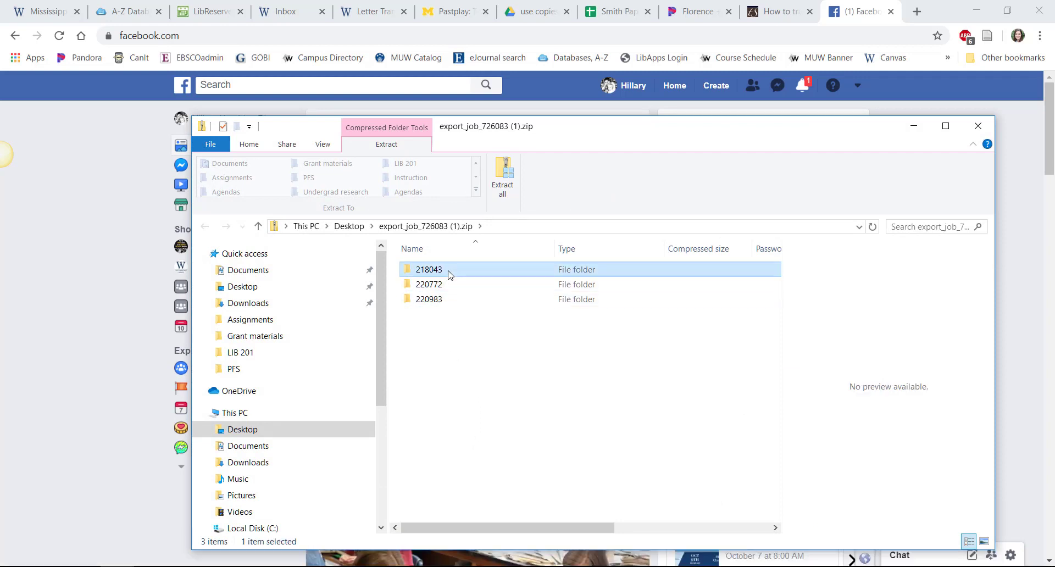
{"action": "left_click", "coordinate": [471, 272]}
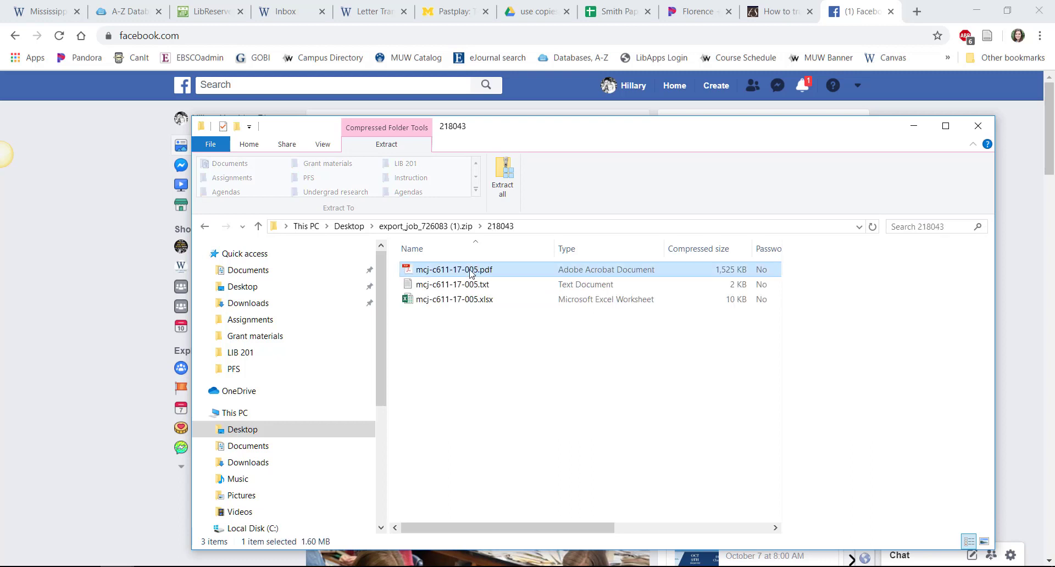
{"action": "left_click", "coordinate": [471, 285]}
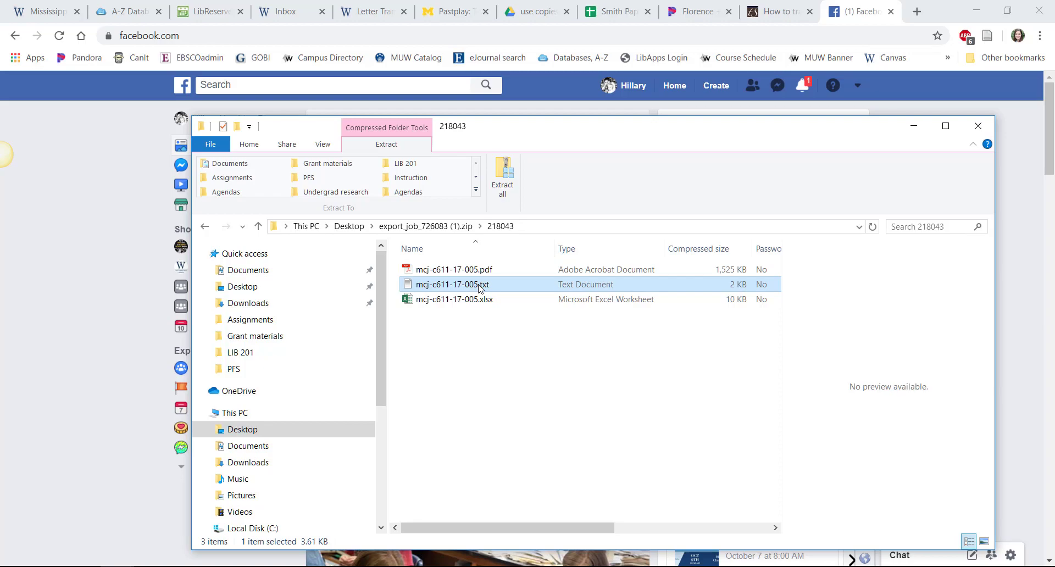
{"action": "double_click", "coordinate": [480, 285]}
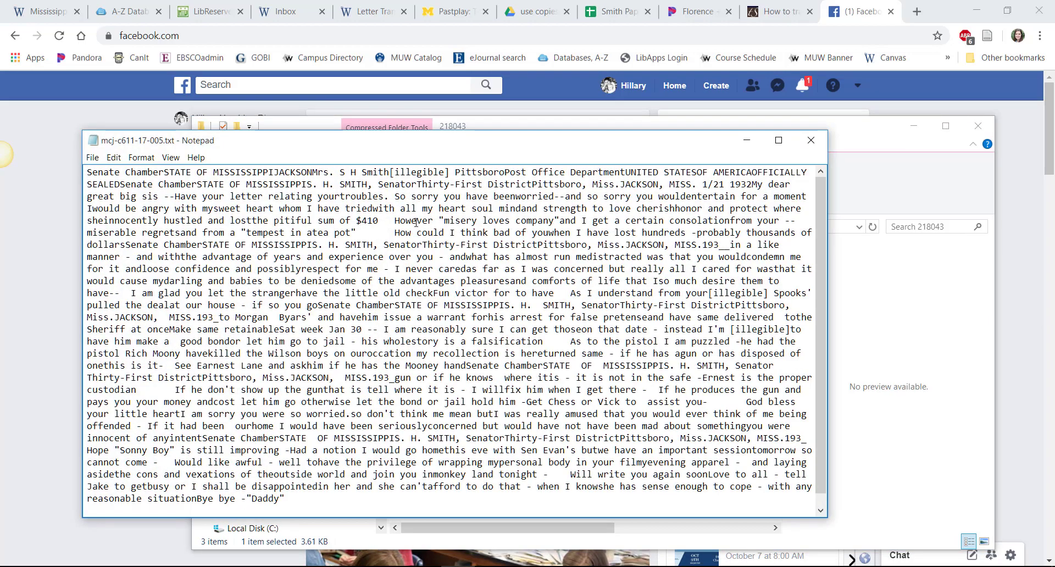
{"action": "left_click", "coordinate": [811, 140]}
Examine the exported tags in mcj-c611-17-005.xlsx, close the workbook and return to the archive's root folder.
{"action": "left_click", "coordinate": [485, 301]}
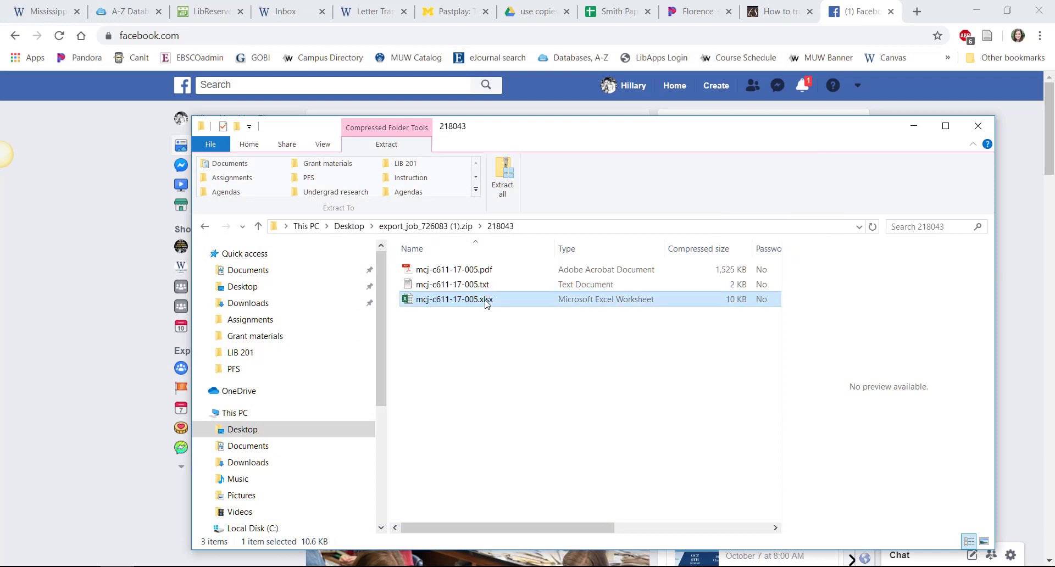
{"action": "double_click", "coordinate": [486, 301]}
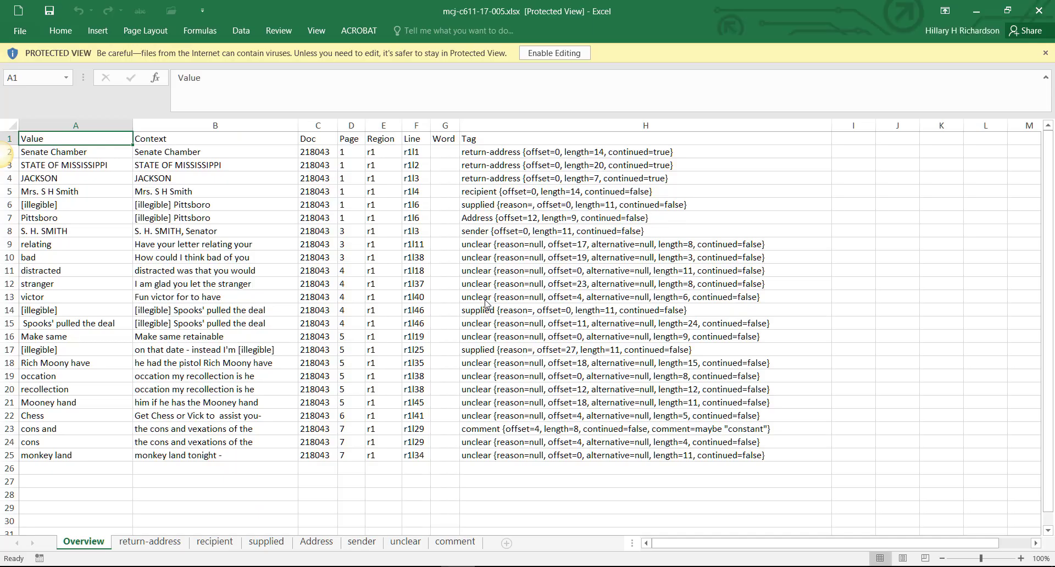
{"action": "left_click", "coordinate": [1036, 21]}
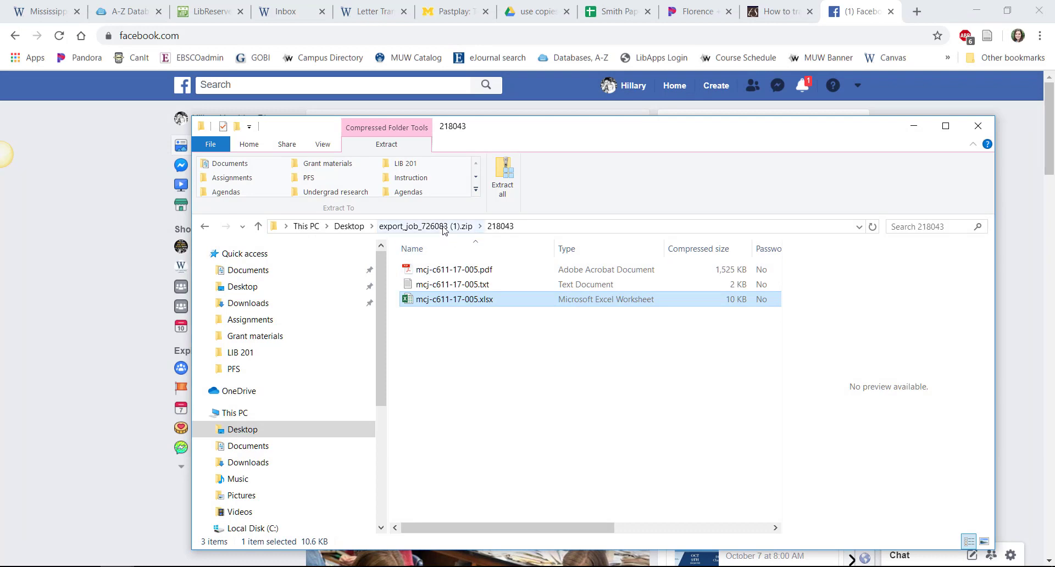
{"action": "left_click", "coordinate": [426, 226]}
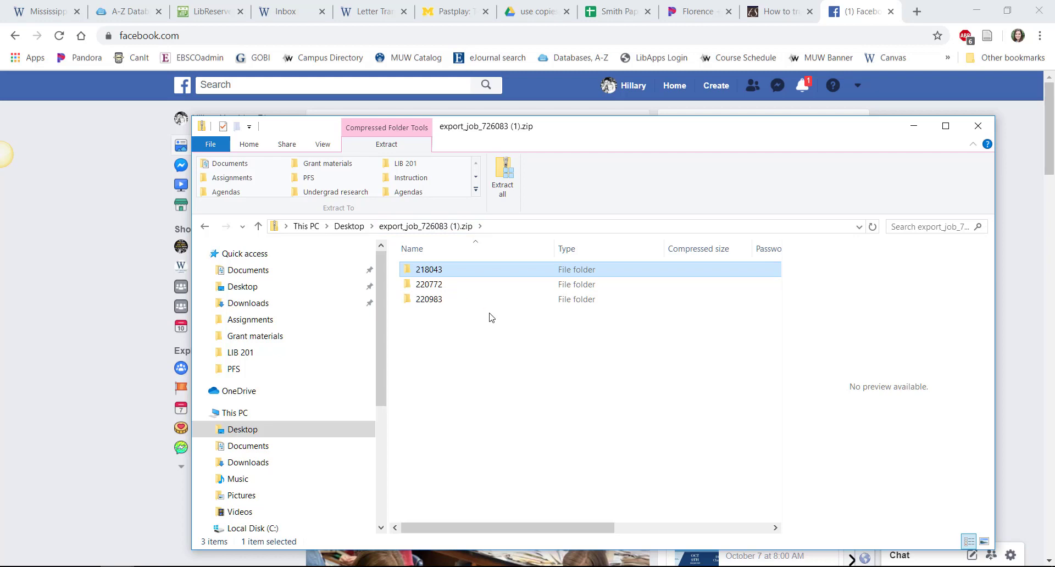
Switch to the letter transcription assignment in Canvas and attach export_job_726083 (1).zip from the Desktop as the upload file.
{"action": "left_click", "coordinate": [366, 18]}
{"action": "left_click", "coordinate": [366, 18]}
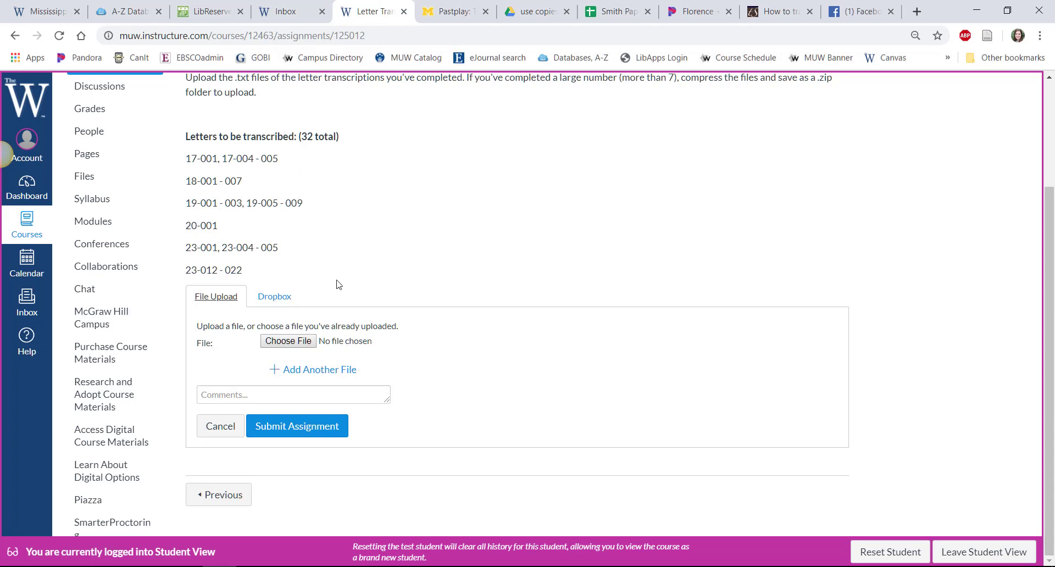
{"action": "left_click", "coordinate": [290, 341]}
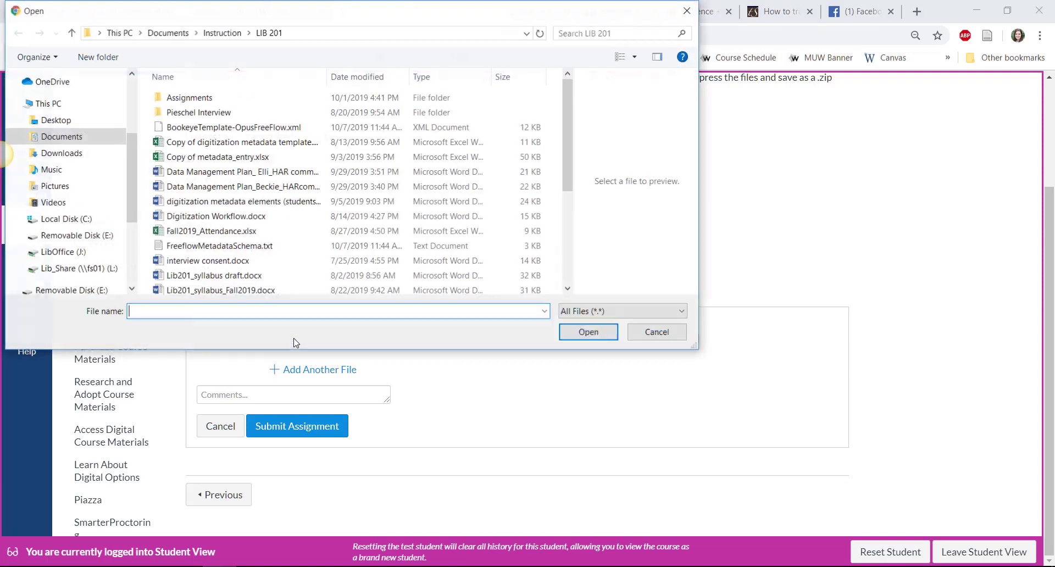
{"action": "left_click", "coordinate": [82, 123]}
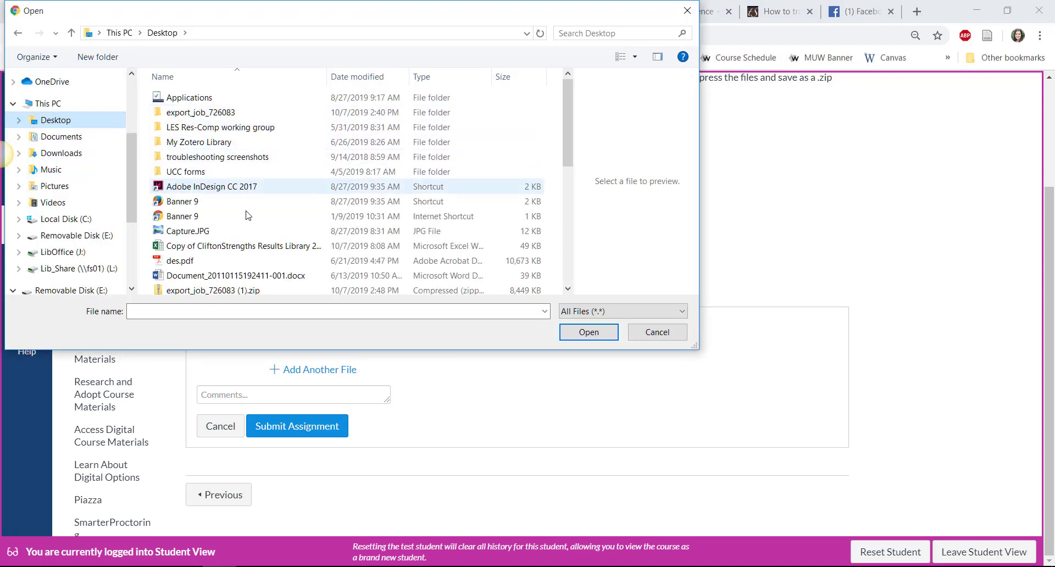
{"action": "scroll", "coordinate": [171, 248], "scroll_direction": "down", "scroll_amount": 1}
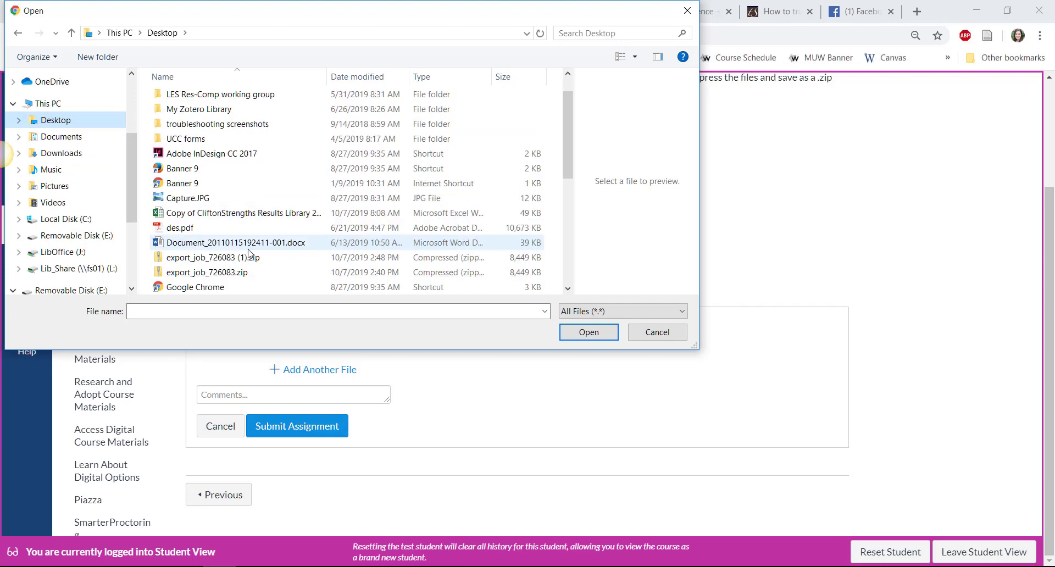
{"action": "left_click", "coordinate": [160, 261]}
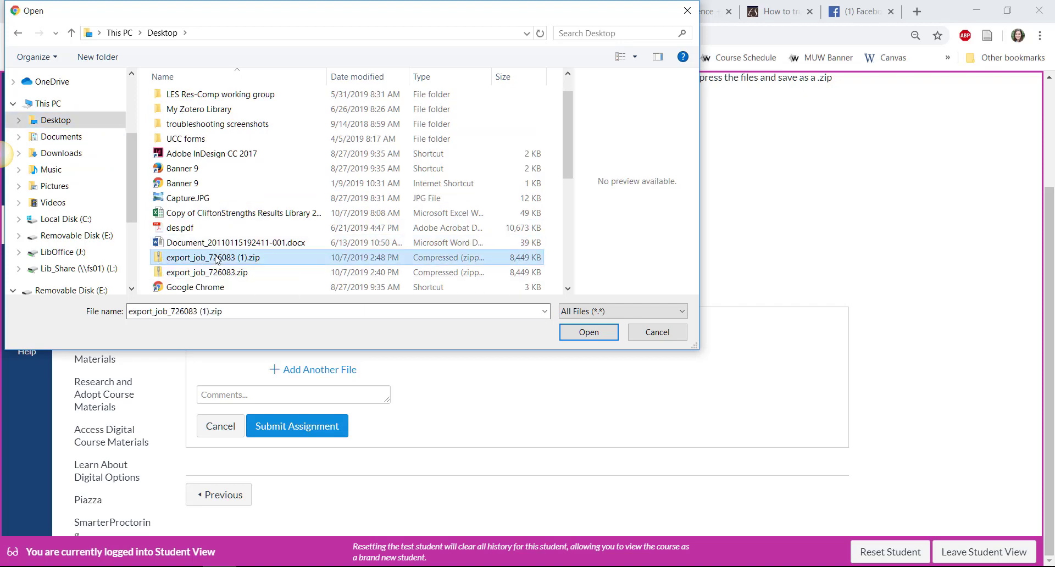
{"action": "left_click", "coordinate": [599, 333]}
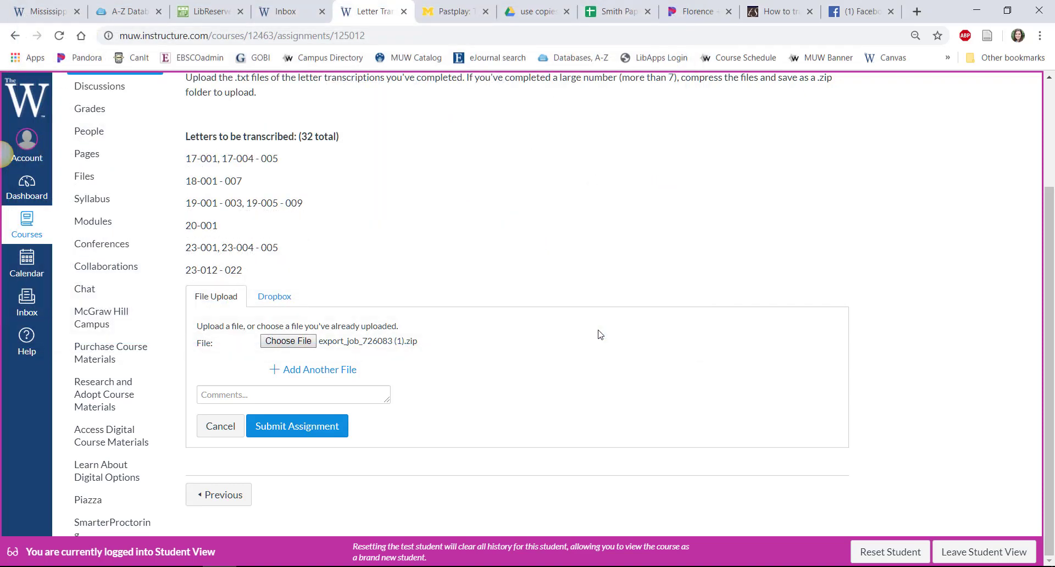